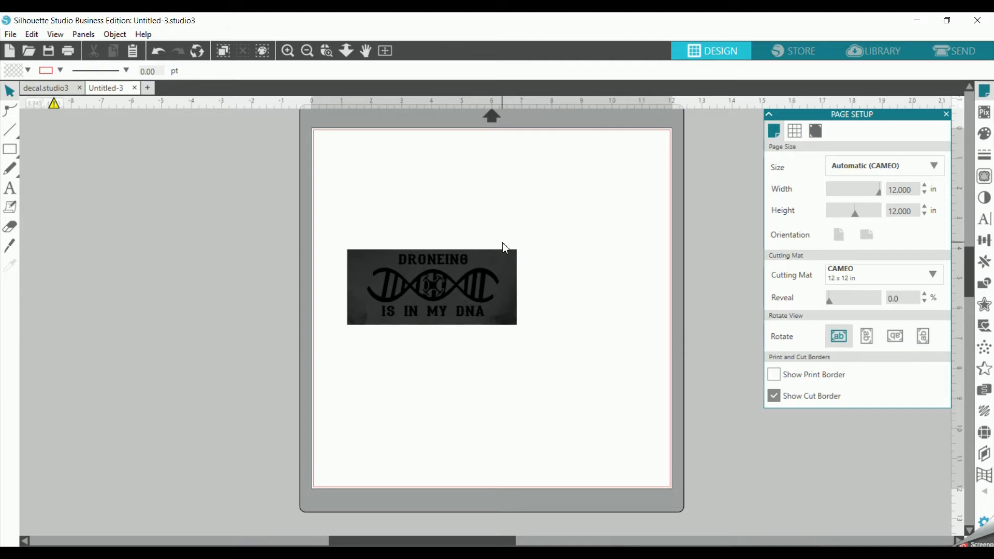
# Move the decal image up on the page and set a trace area about 5.4 by 2.8 in around it.
pyautogui.moveTo(453, 303); pyautogui.dragTo(457, 261)
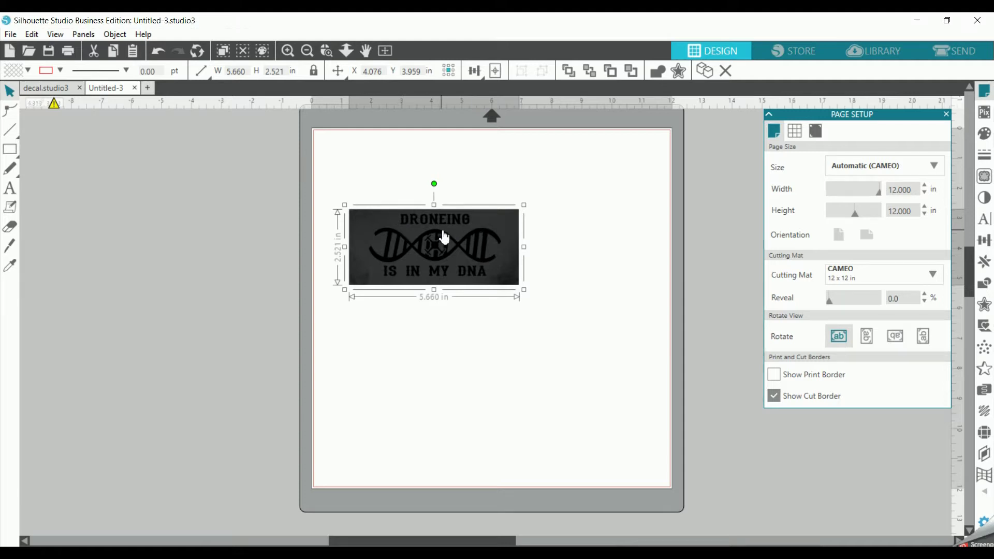
pyautogui.click(541, 246)
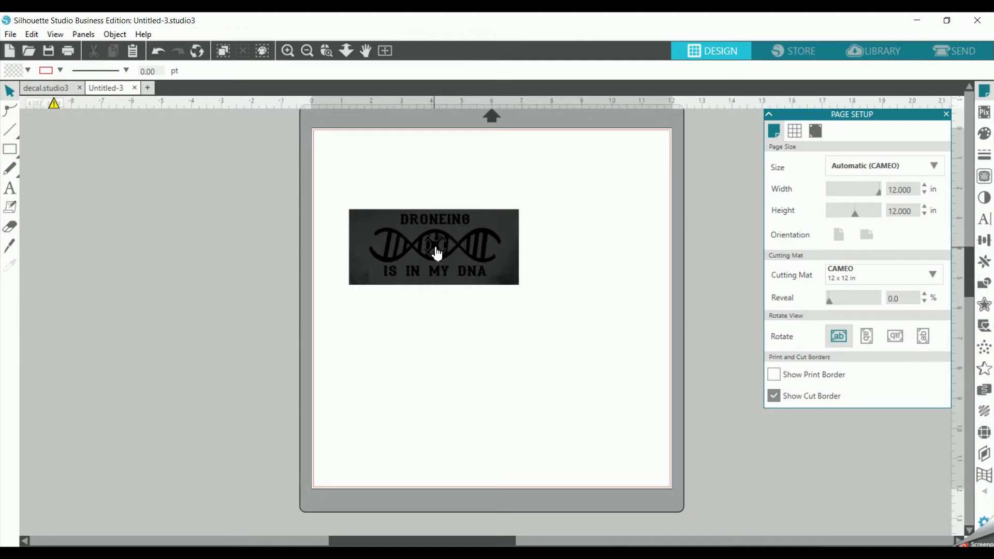
pyautogui.click(288, 50)
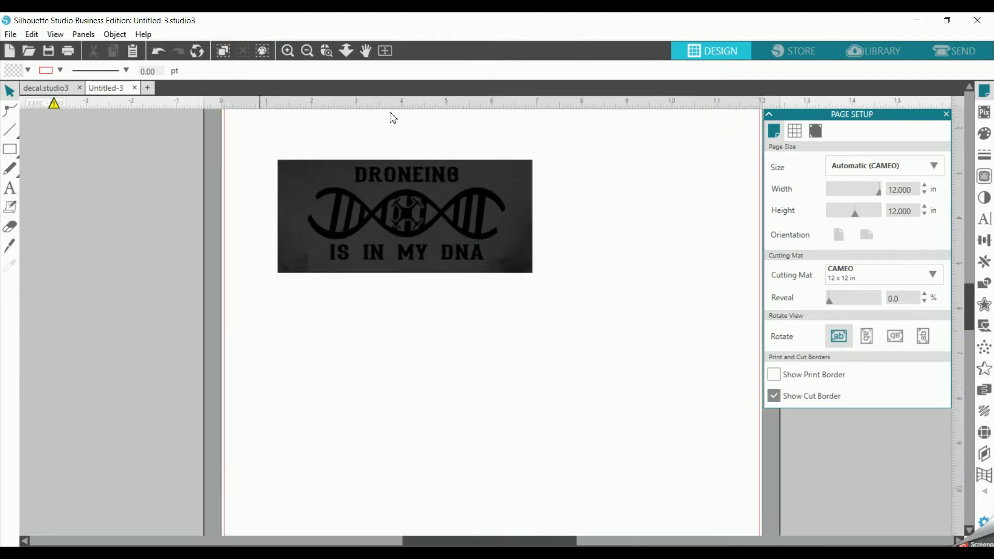
pyautogui.click(985, 177)
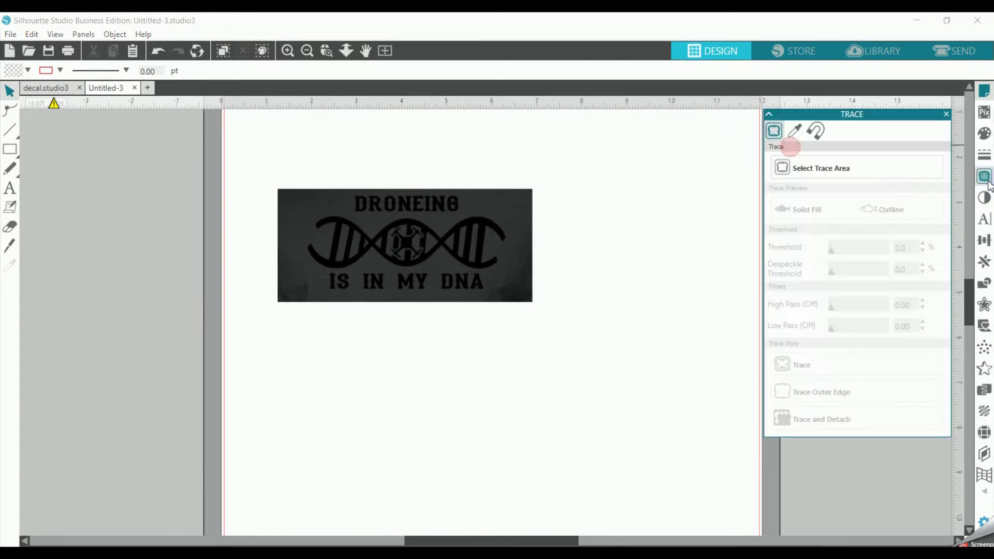
pyautogui.click(851, 178)
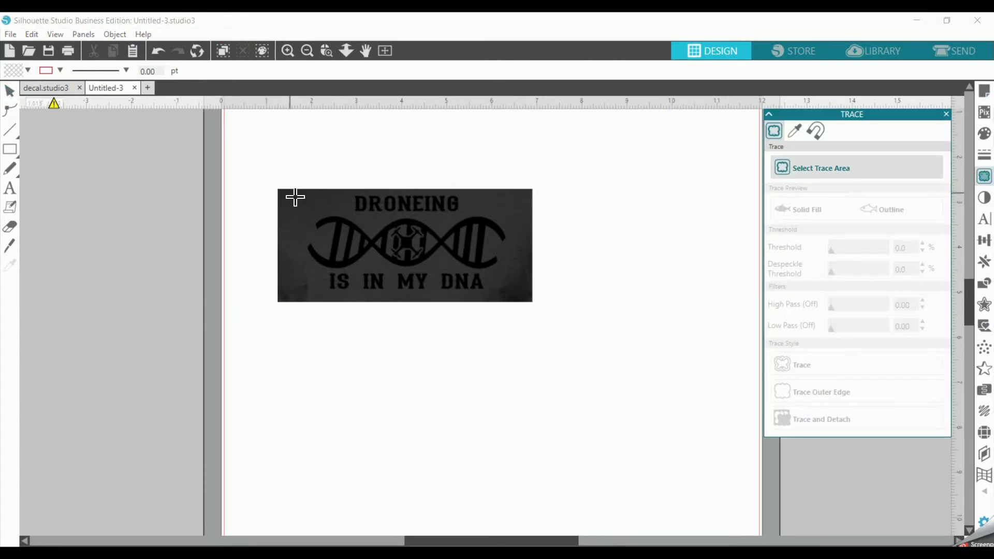
pyautogui.moveTo(284, 178)
pyautogui.mouseDown()
pyautogui.moveTo(470, 261)
pyautogui.moveTo(533, 311)
pyautogui.mouseUp()
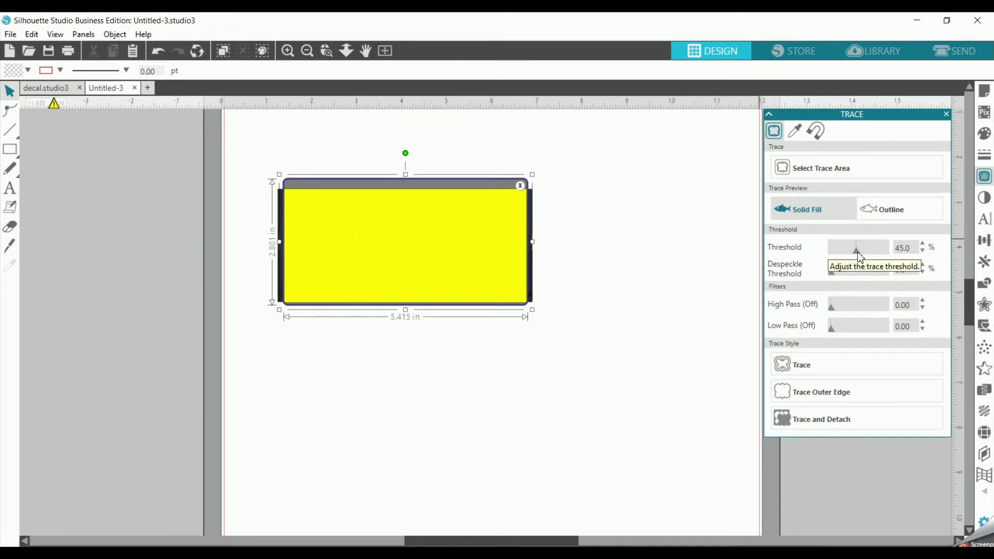
# Trace the decal design at an 11% threshold and move the original image off the page.
pyautogui.click(861, 257)
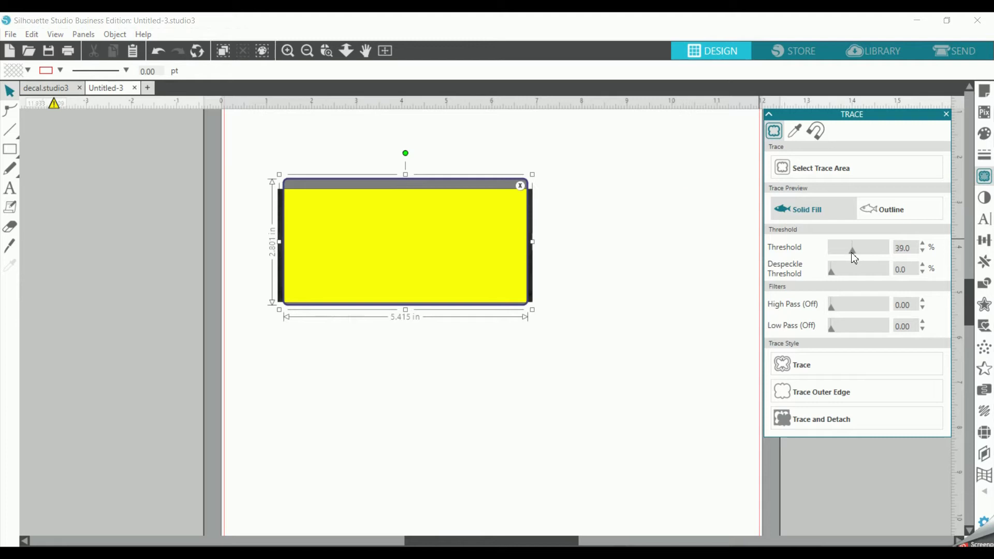
pyautogui.moveTo(844, 259); pyautogui.dragTo(840, 258)
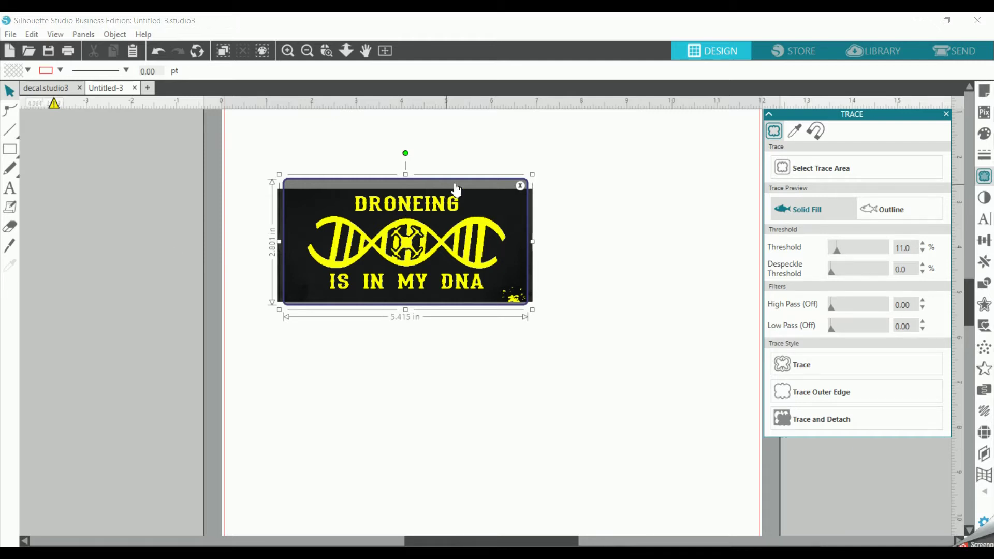
pyautogui.click(806, 367)
pyautogui.moveTo(284, 216)
pyautogui.mouseDown()
pyautogui.moveTo(95, 266)
pyautogui.moveTo(10, 266)
pyautogui.mouseUp()
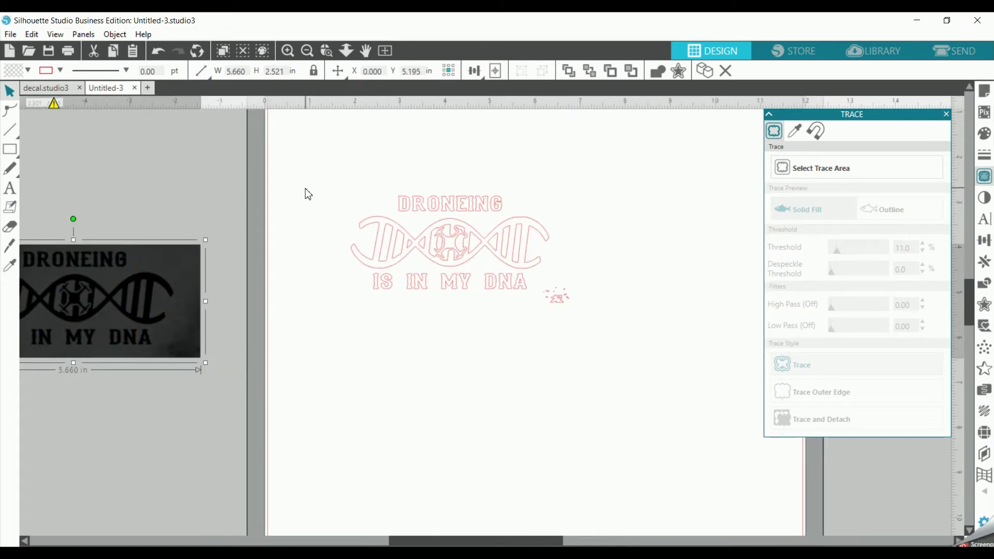
# Release the compound path of the traced design so its shapes are separate.
pyautogui.click(406, 202)
pyautogui.rightClick(407, 197)
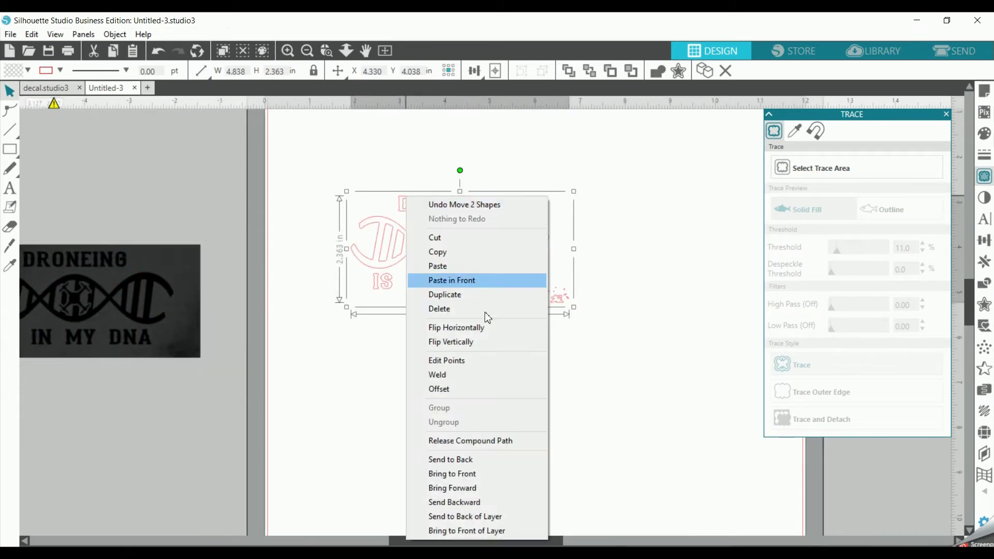
pyautogui.click(469, 442)
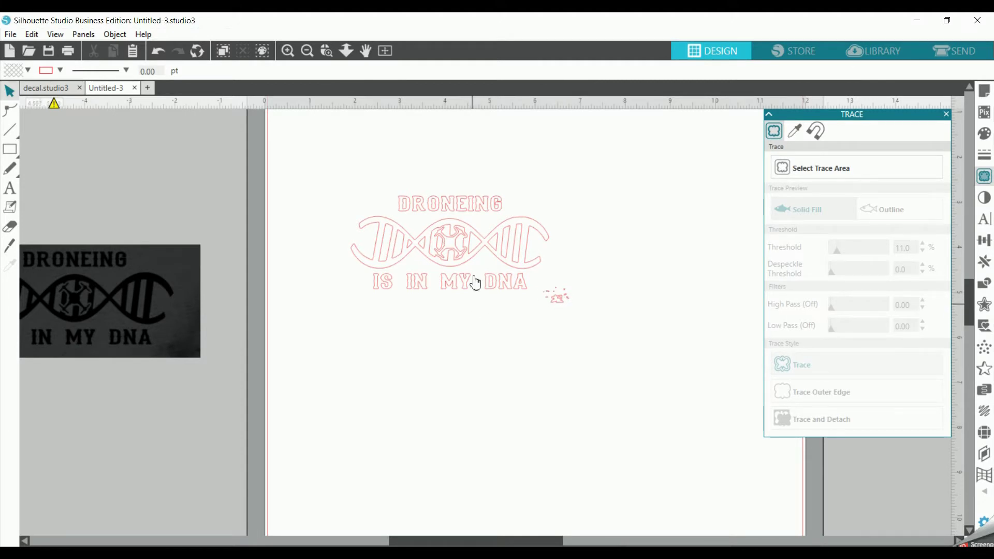
pyautogui.rightClick(454, 262)
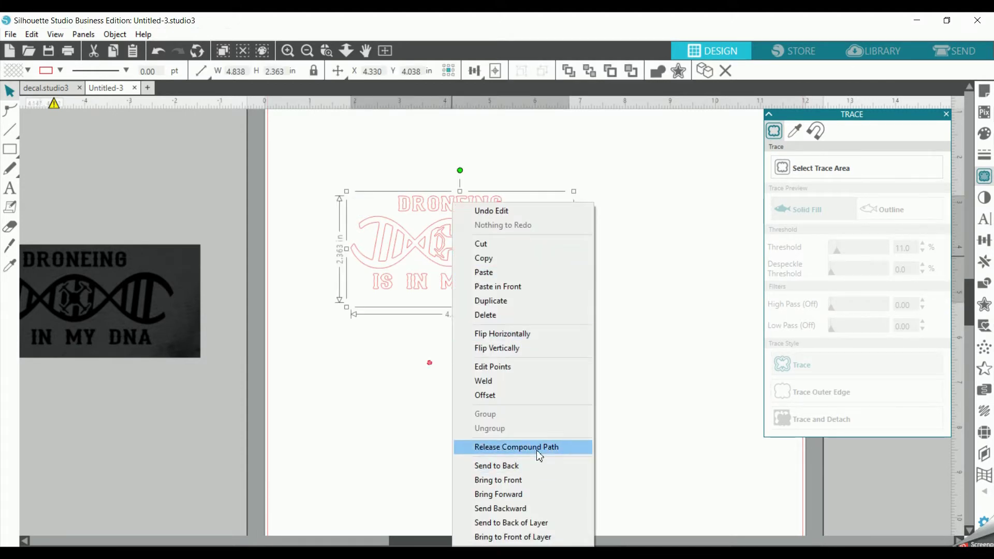
pyautogui.click(535, 447)
pyautogui.click(562, 337)
# Delete the traced "IS IN MY DNA" text with the stray specks, and the traced "DRONEING" text.
pyautogui.moveTo(586, 316); pyautogui.dragTo(372, 287)
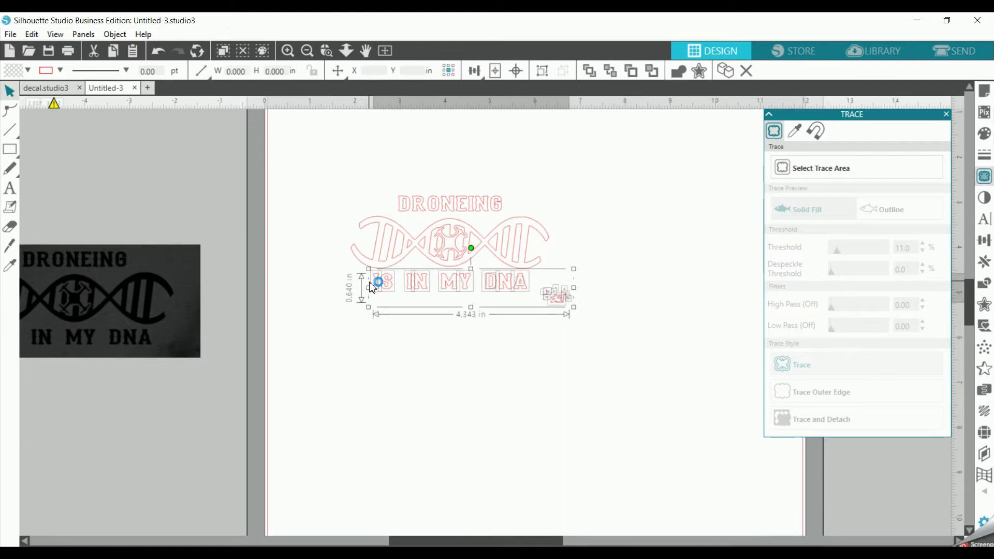
pyautogui.press('Delete')
pyautogui.click(424, 196)
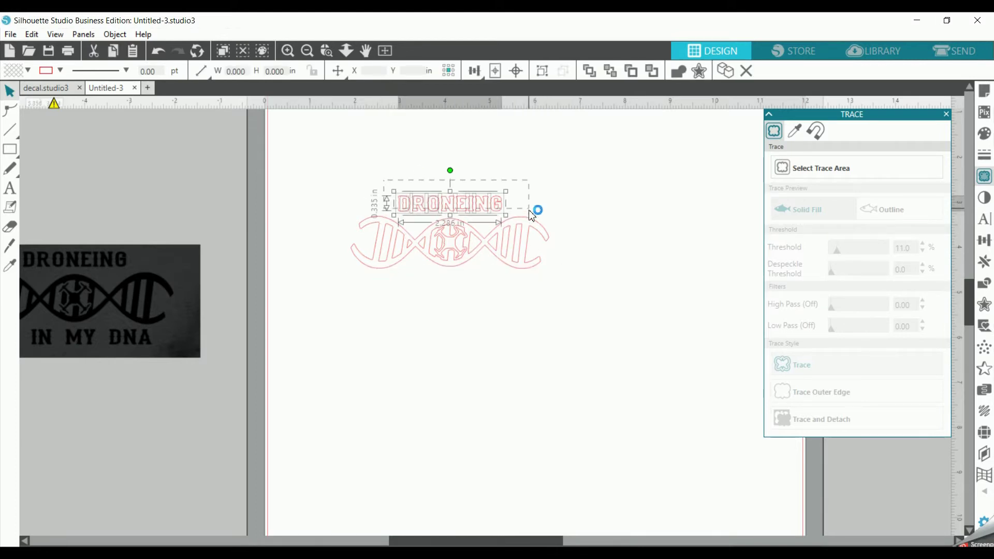
pyautogui.press('Delete')
# Combine the DNA helix shapes into one compound path and move it slightly down the page.
pyautogui.moveTo(257, 149); pyautogui.dragTo(581, 288)
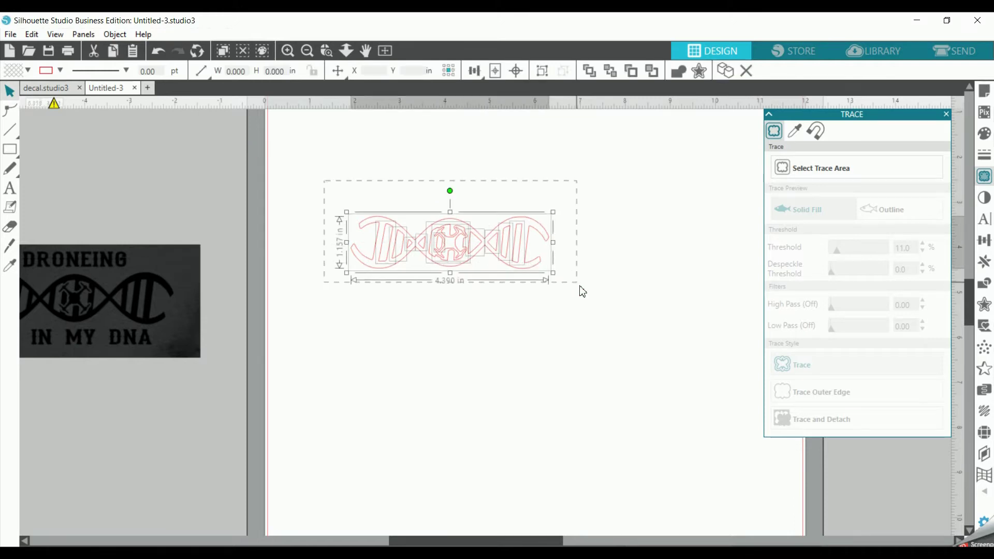
pyautogui.rightClick(498, 252)
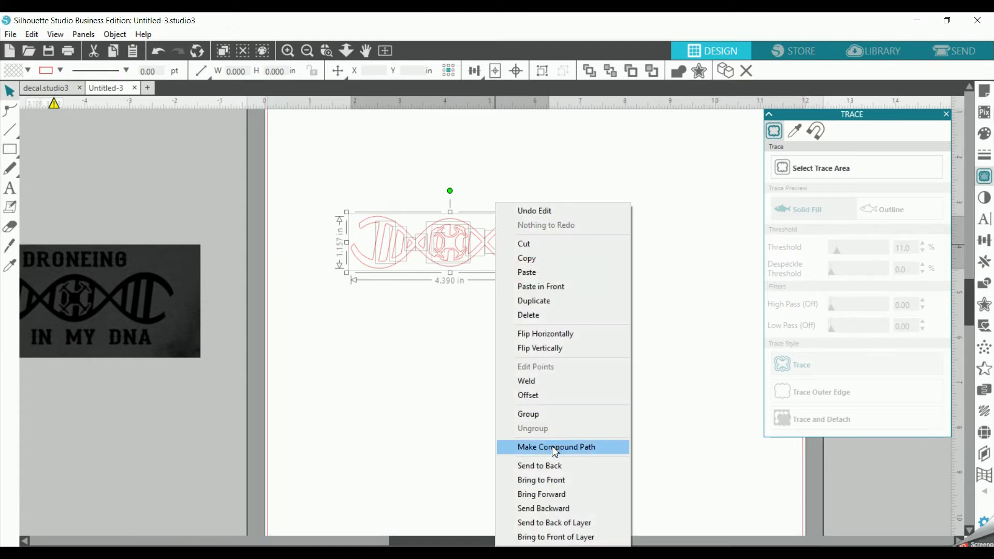
pyautogui.click(554, 447)
pyautogui.moveTo(464, 259); pyautogui.dragTo(479, 290)
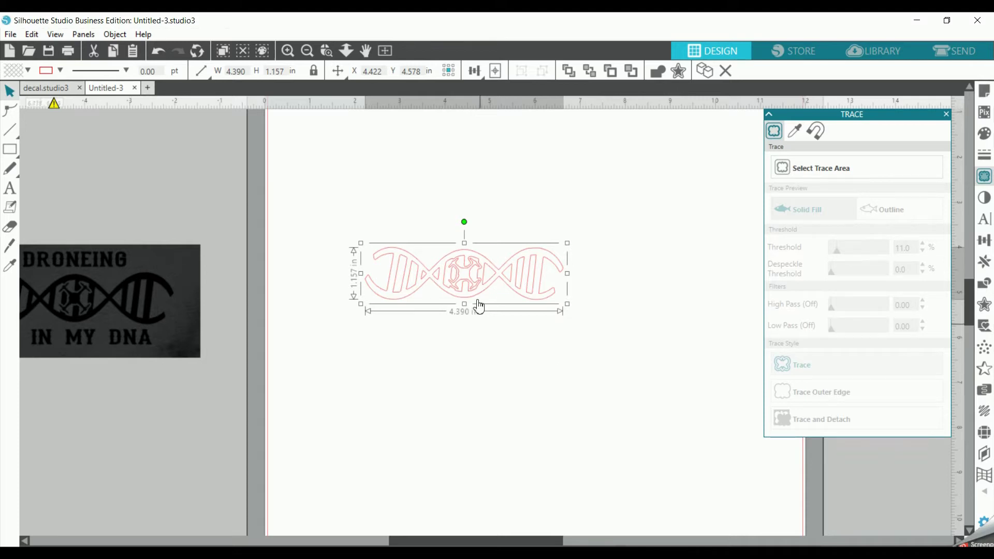
# Add the text "DRONES" above the DNA helix.
pyautogui.click(12, 195)
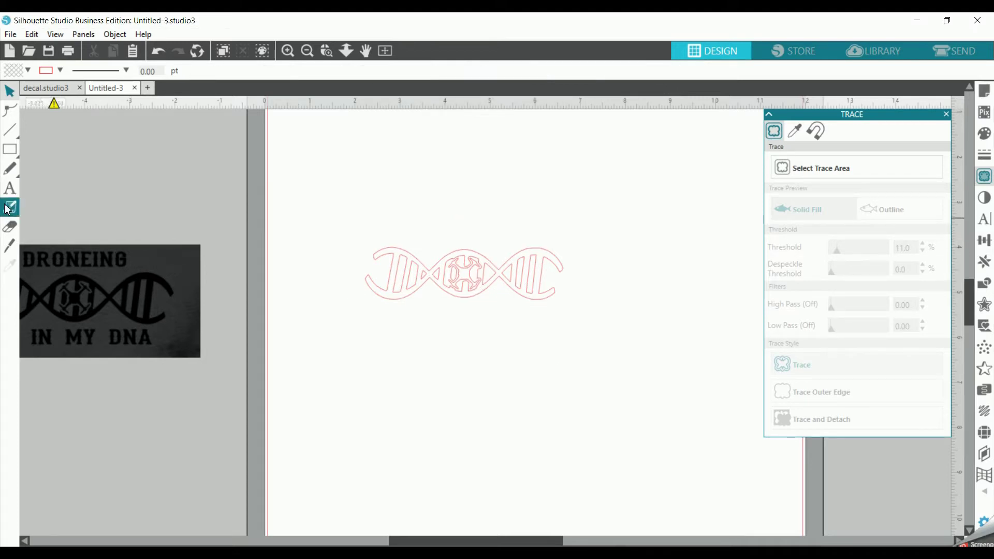
pyautogui.click(426, 228)
pyautogui.press('Escape')
pyautogui.write('DRONS')
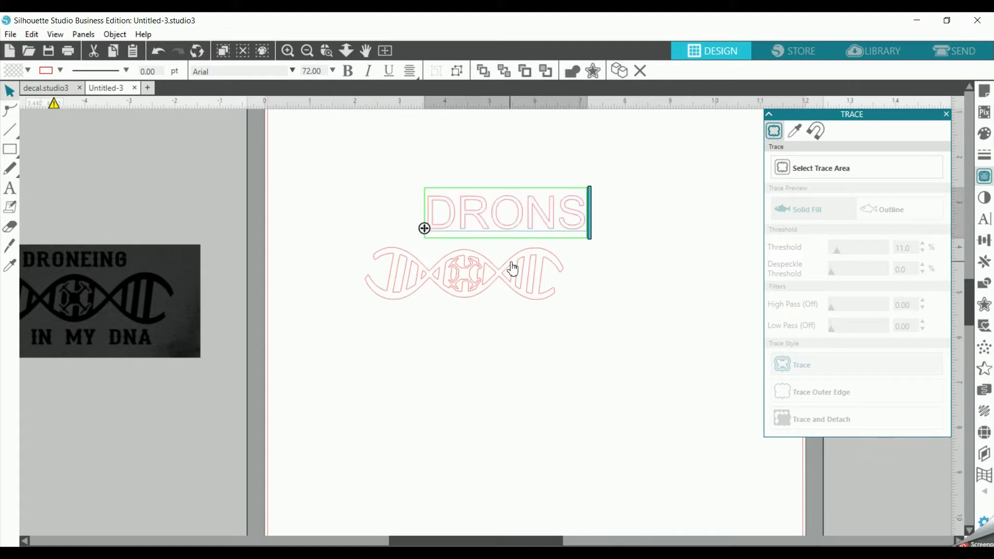
pyautogui.press('BackSpace')
pyautogui.write('ES')
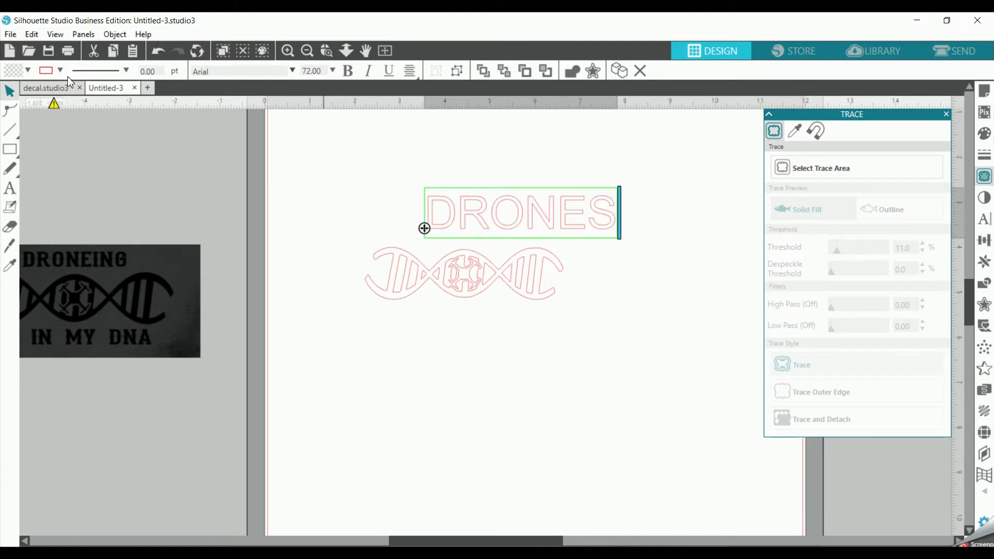
# Add the text "ARE IN MY DNA" below the helix and roughly center both text lines on the helix.
pyautogui.click(9, 187)
pyautogui.click(446, 339)
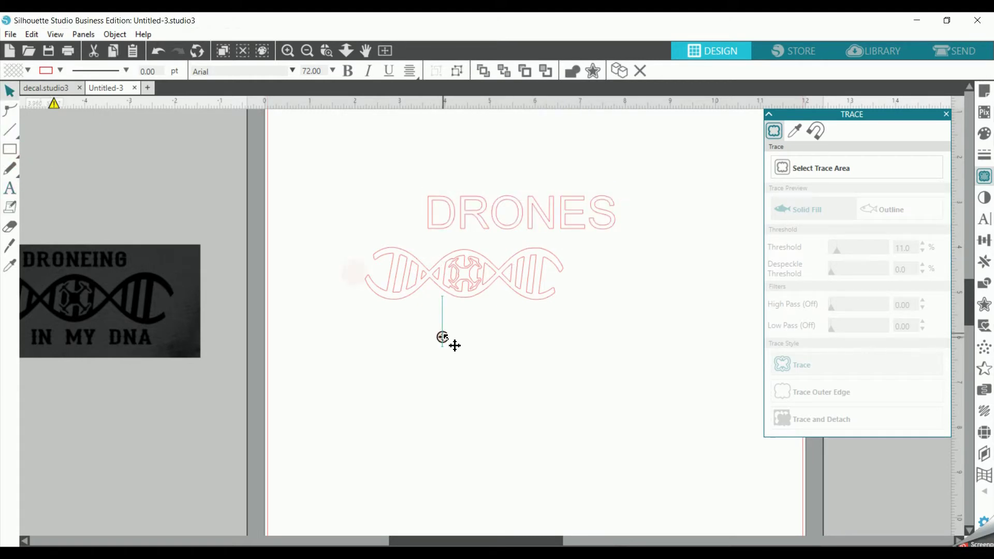
pyautogui.write('ARE IN MY DNA')
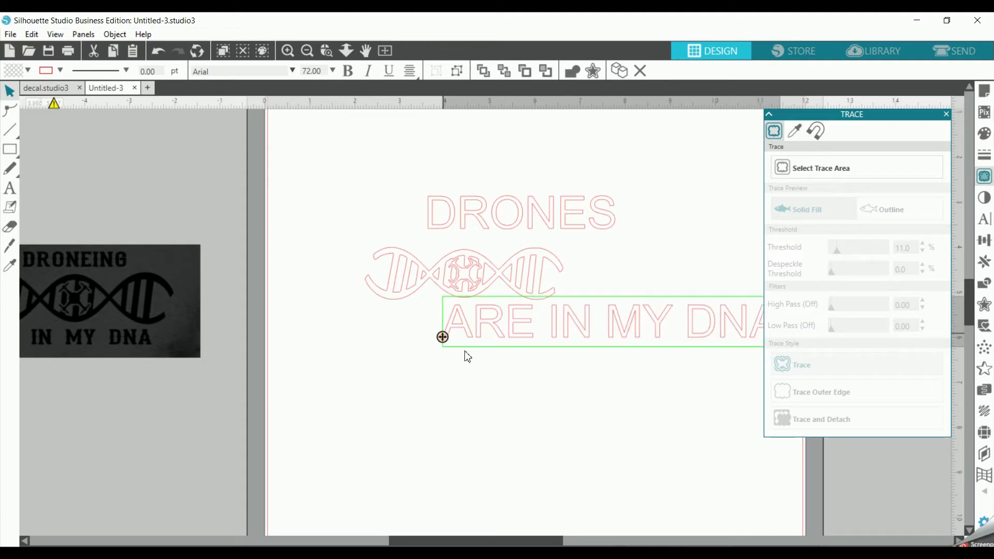
pyautogui.click(518, 379)
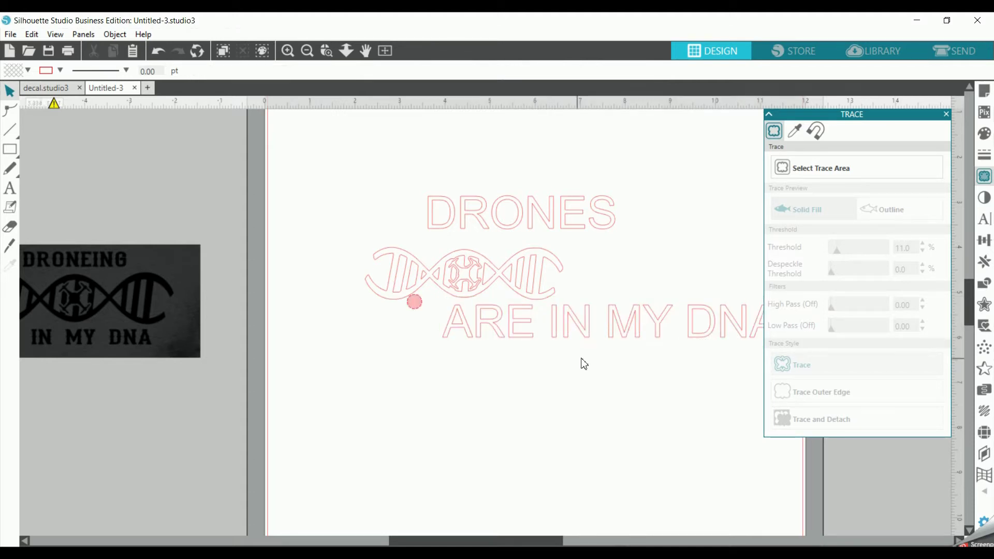
pyautogui.moveTo(590, 342); pyautogui.dragTo(468, 353)
pyautogui.moveTo(464, 215); pyautogui.dragTo(435, 228)
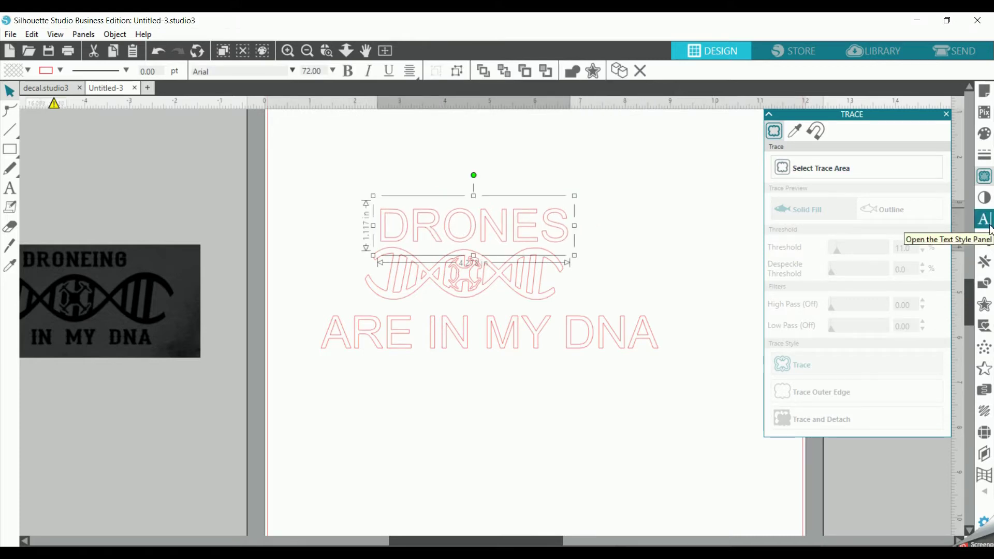
# Set the "DRONES" text to the Britannic Bold font and recenter it above the helix.
pyautogui.click(988, 227)
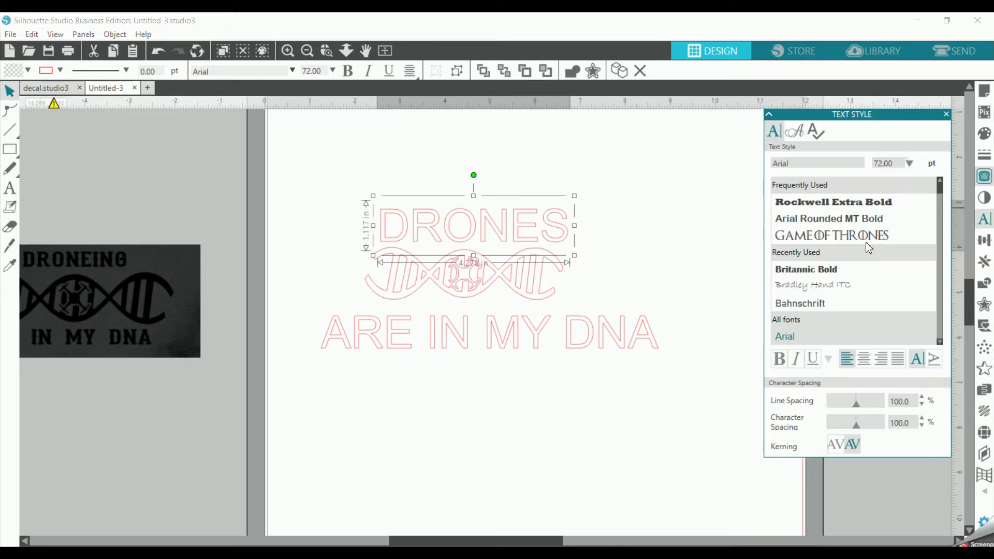
pyautogui.scroll(-3, 829, 238)
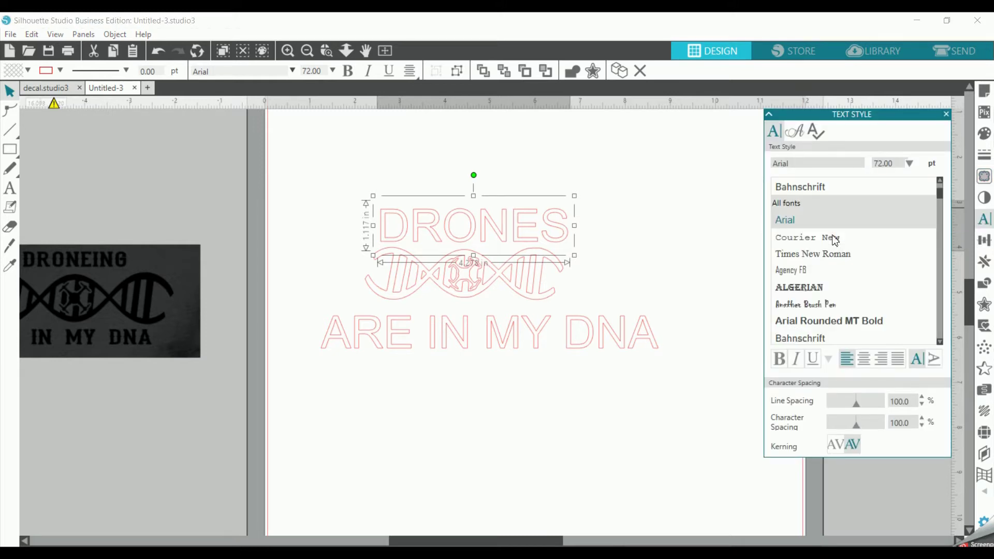
pyautogui.scroll(3, 829, 238)
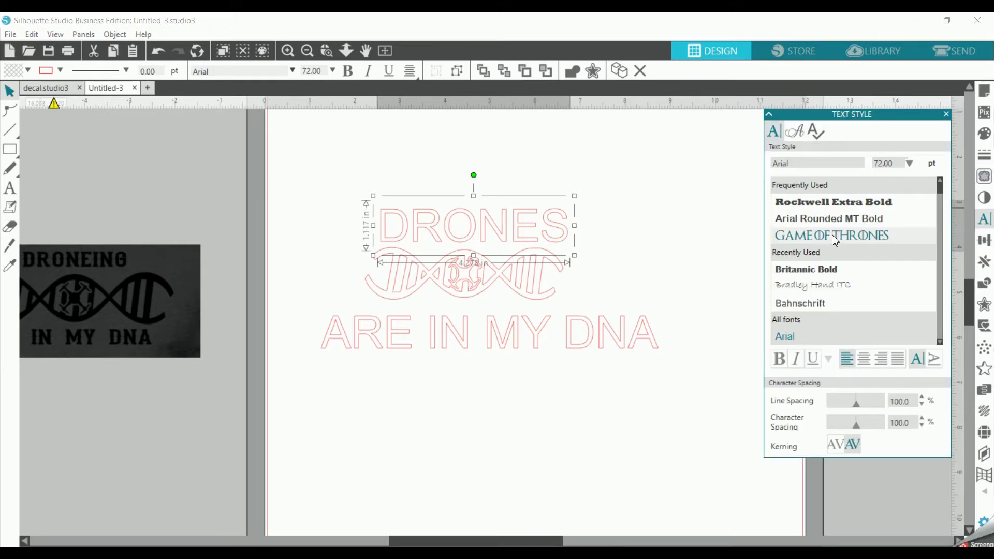
pyautogui.click(819, 274)
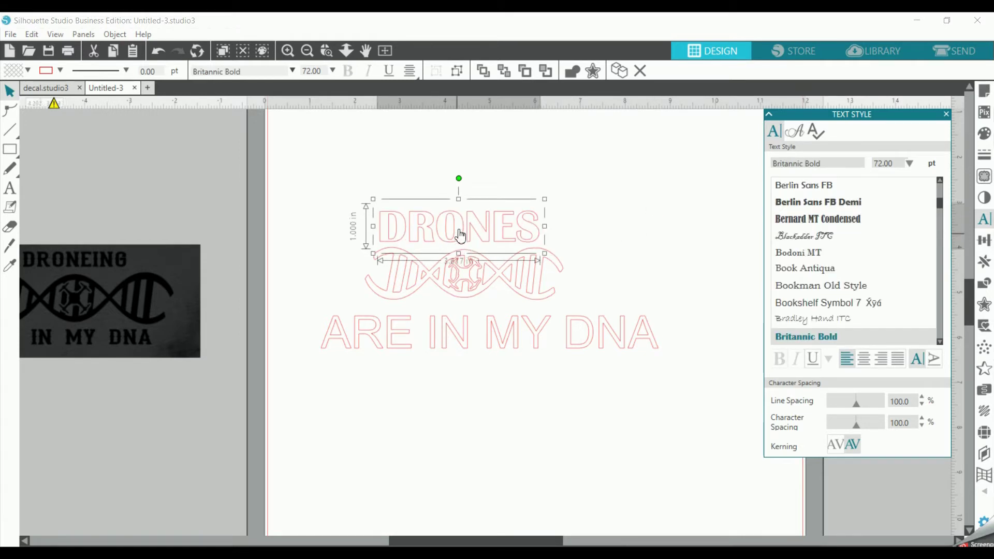
pyautogui.moveTo(459, 231); pyautogui.dragTo(468, 229)
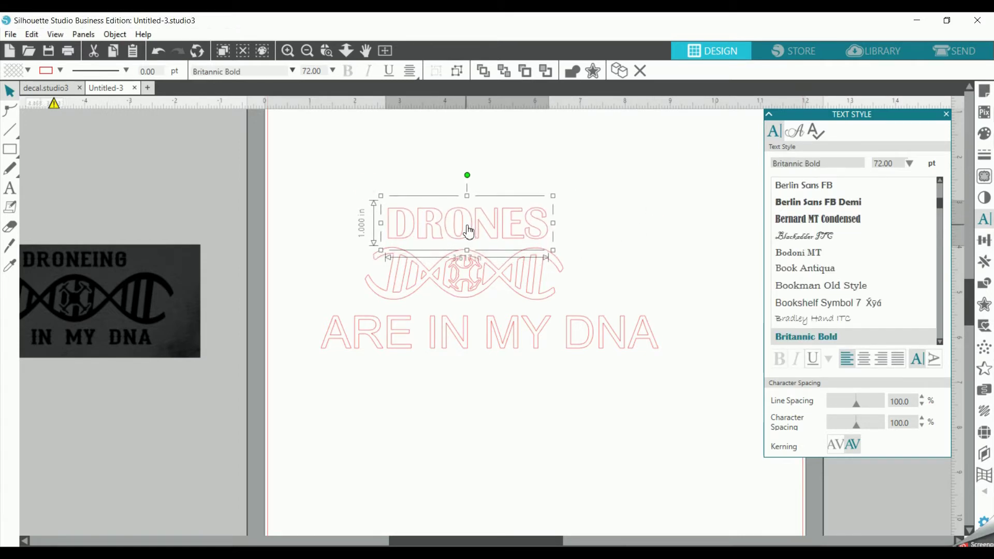
# Set the "ARE IN MY DNA" text to the Britannic Bold font.
pyautogui.click(517, 348)
pyautogui.click(514, 339)
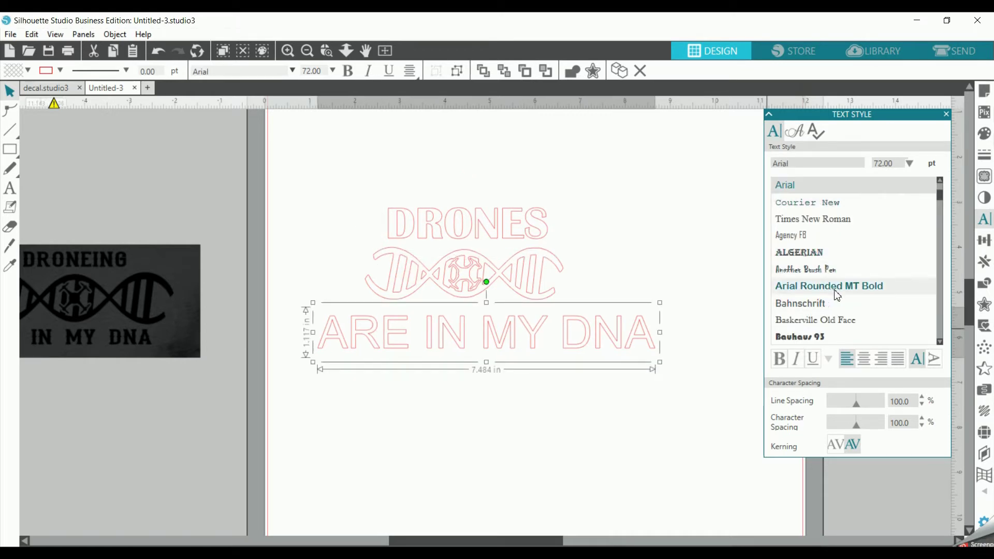
pyautogui.scroll(-3, 834, 296)
pyautogui.scroll(-2, 836, 248)
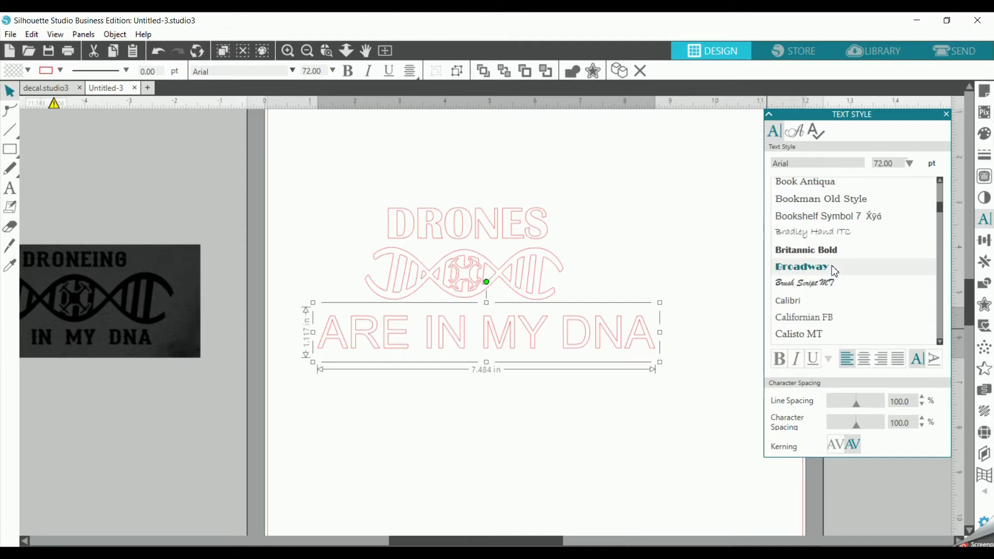
pyautogui.click(785, 251)
pyautogui.click(533, 369)
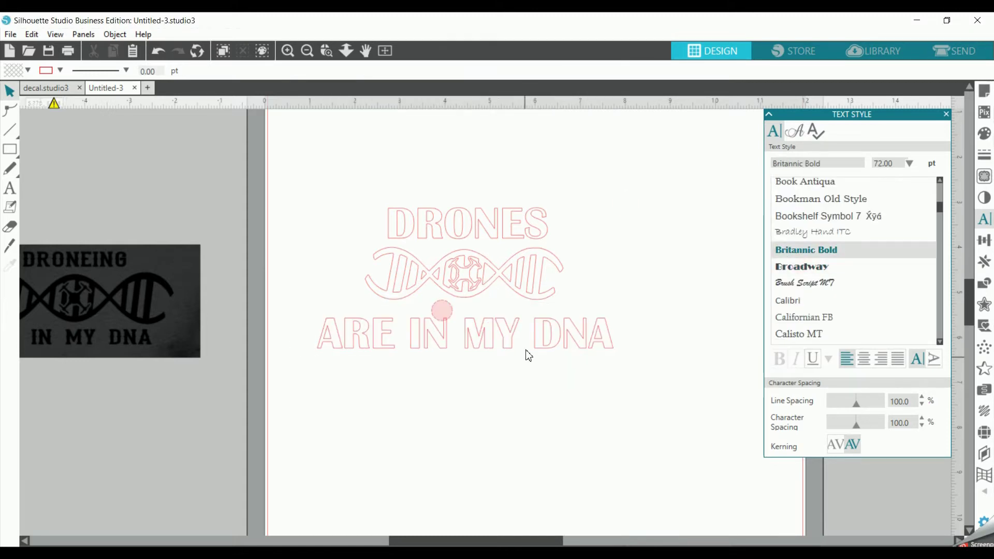
pyautogui.hotkey('ctrl', 'z')
# Scale the "ARE IN MY DNA" text down to about 5.76 in wide and keep it centered below the helix.
pyautogui.click(543, 350)
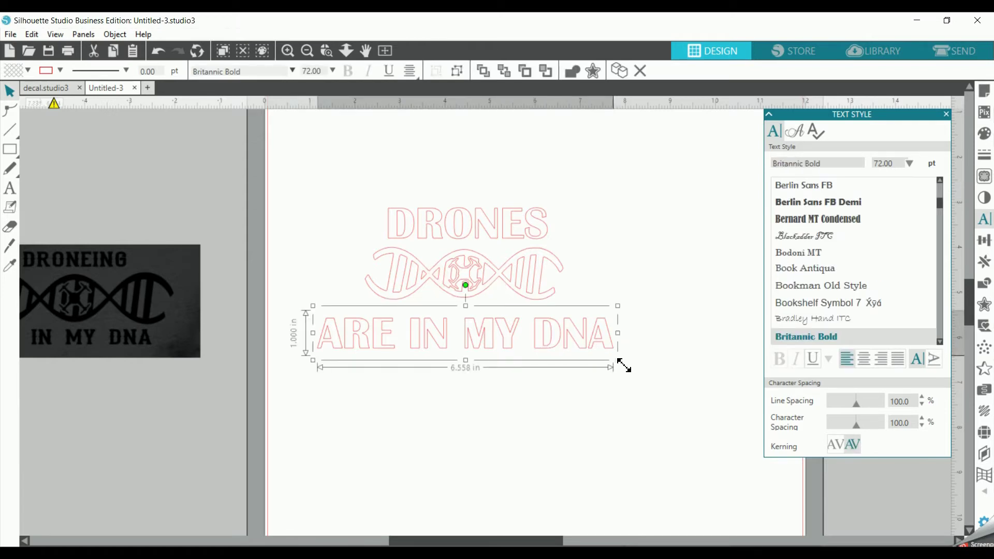
pyautogui.moveTo(623, 365); pyautogui.dragTo(561, 337)
pyautogui.click(577, 395)
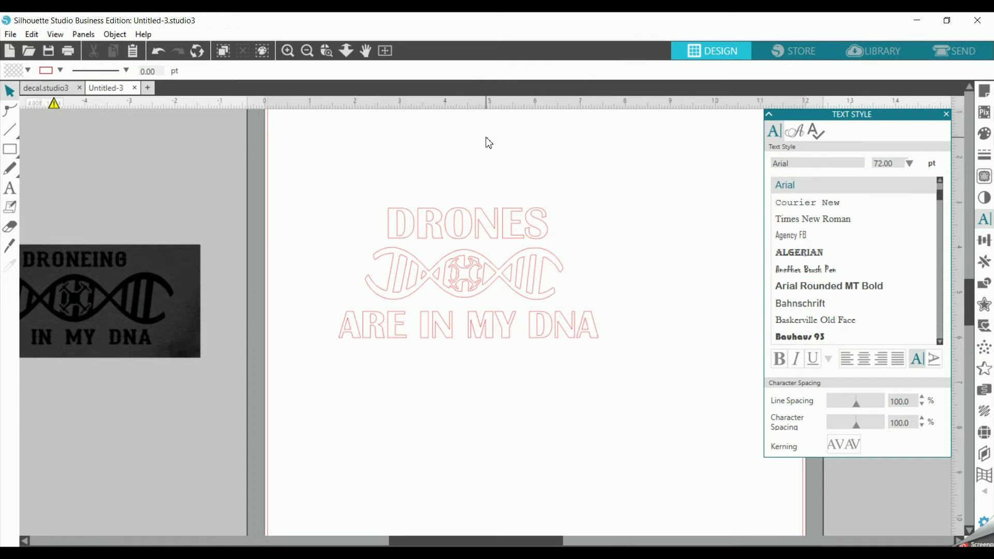
# Center the two text lines and the helix horizontally on each other and space the three objects evenly in the vertical direction.
pyautogui.moveTo(337, 142); pyautogui.dragTo(506, 362)
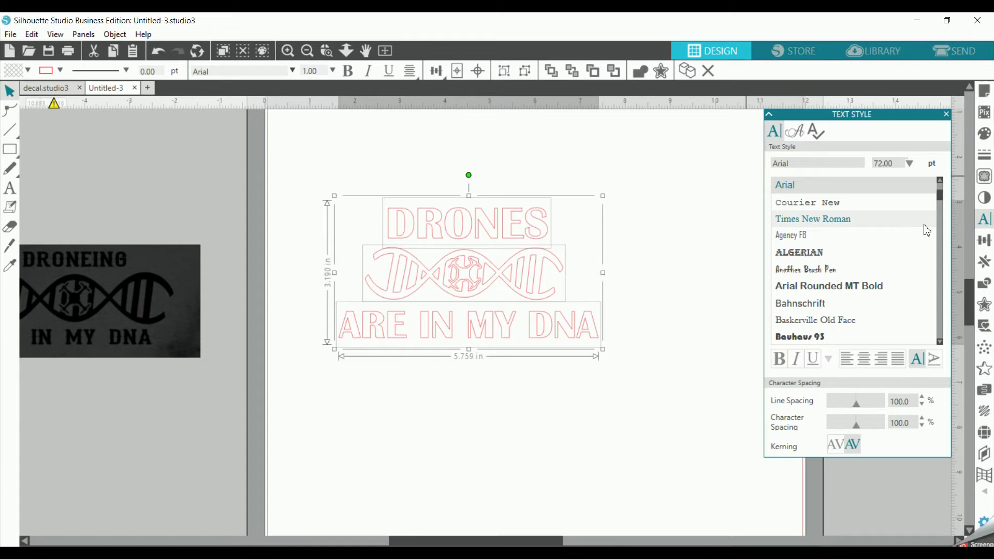
pyautogui.click(990, 246)
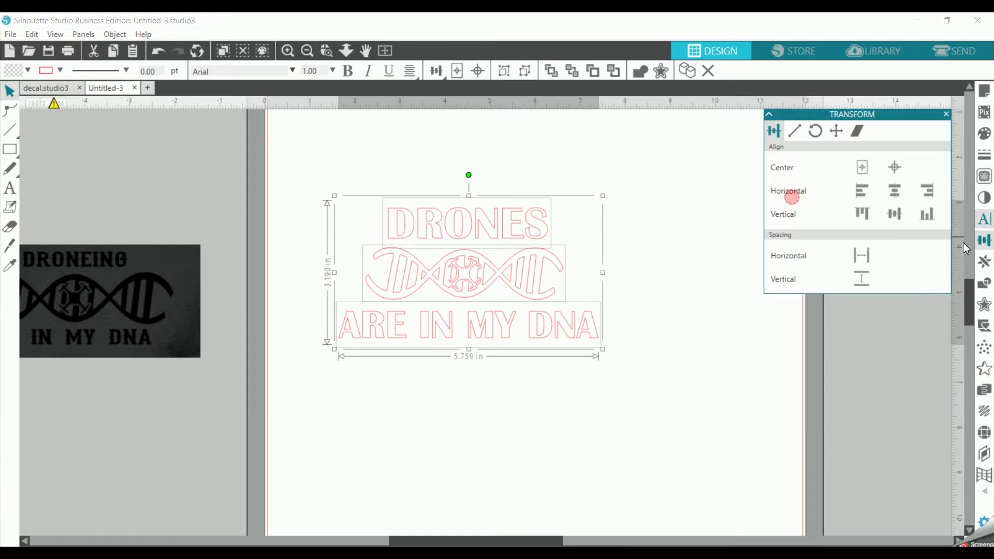
pyautogui.click(898, 200)
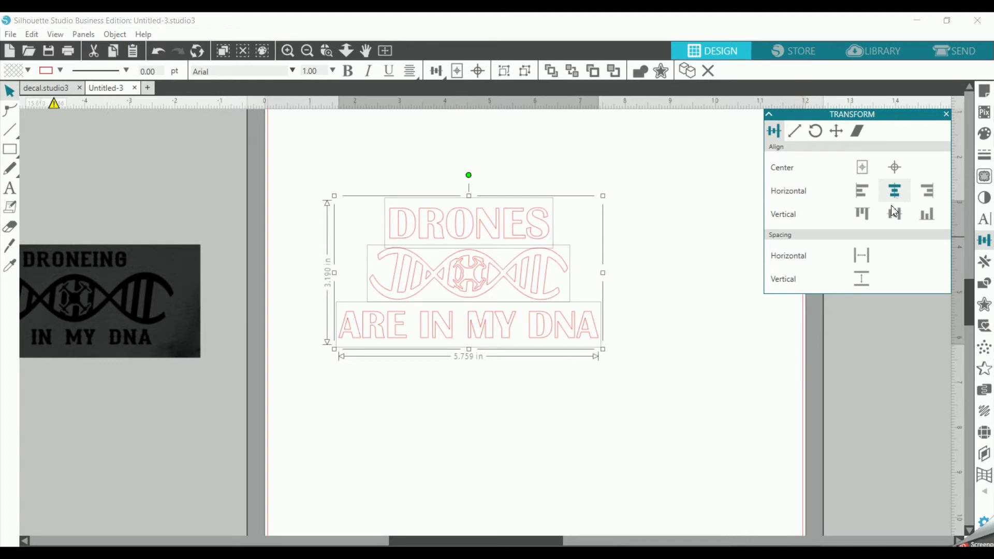
pyautogui.click(870, 285)
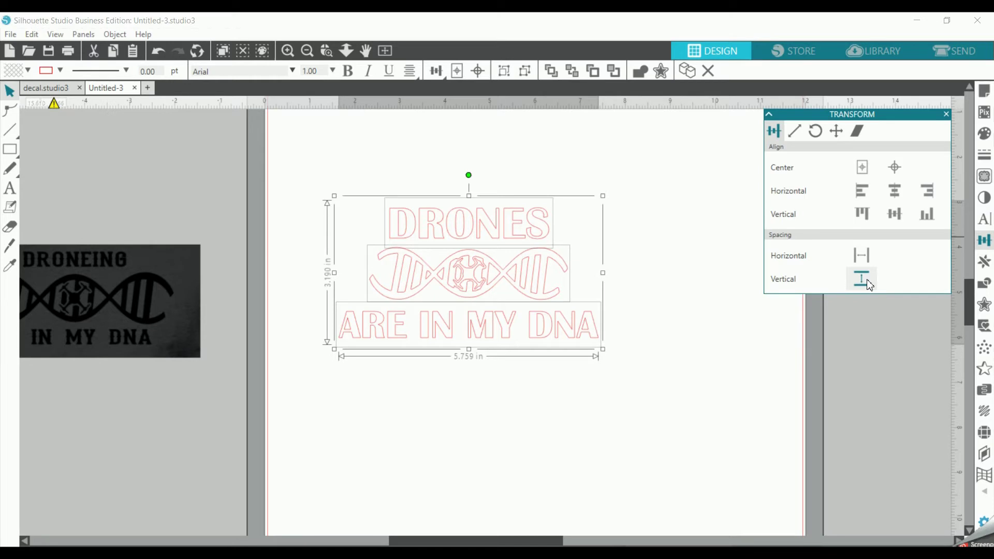
pyautogui.click(870, 284)
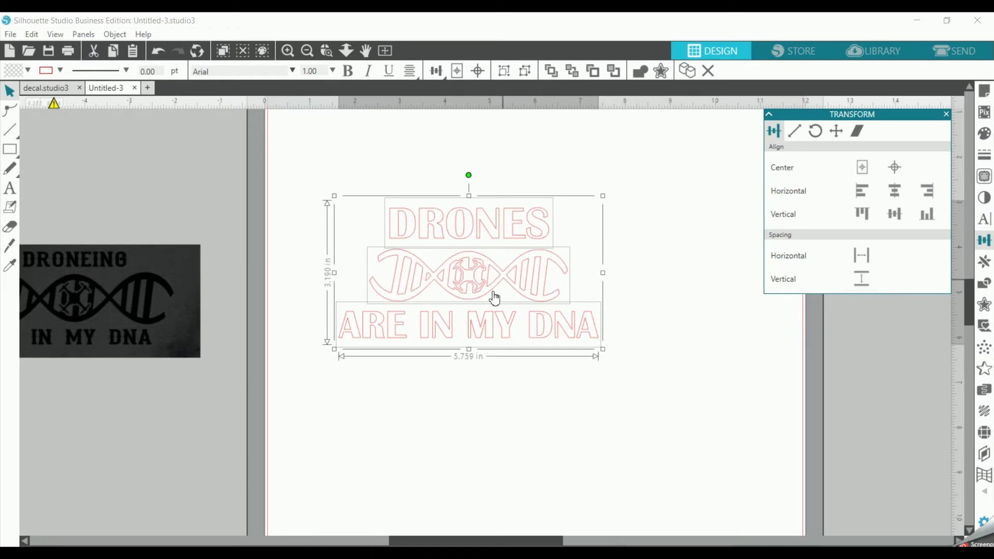
# Combine both text lines and the helix into one compound path and move it slightly up the page.
pyautogui.click(593, 394)
pyautogui.moveTo(293, 136); pyautogui.dragTo(643, 362)
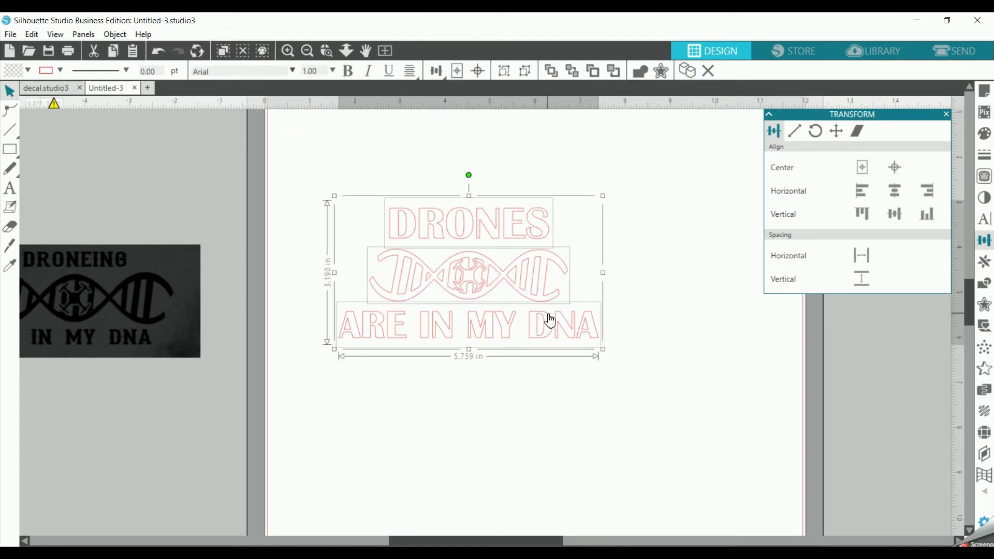
pyautogui.rightClick(491, 295)
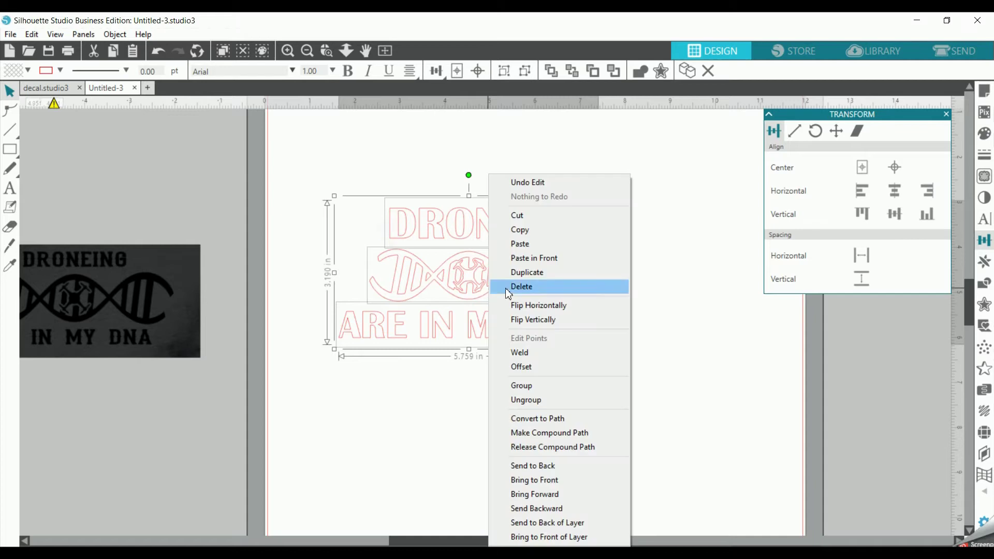
pyautogui.click(562, 436)
pyautogui.moveTo(480, 302)
pyautogui.mouseDown()
pyautogui.moveTo(568, 411)
pyautogui.moveTo(546, 305)
pyautogui.moveTo(487, 253)
pyautogui.moveTo(466, 283)
pyautogui.mouseUp()
pyautogui.click(490, 339)
# Scale the compound design to 9 in wide and reposition it within the upper part of the page.
pyautogui.click(388, 222)
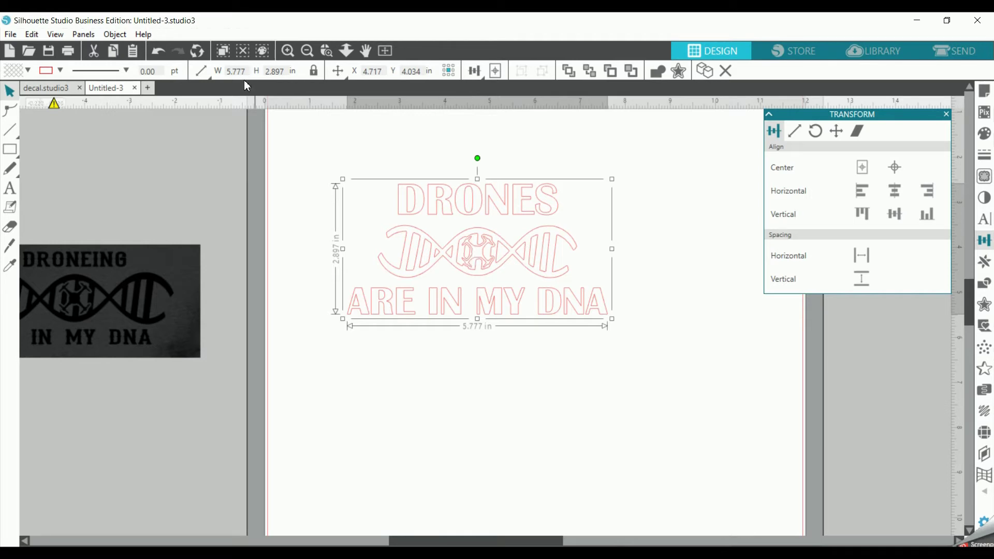
pyautogui.click(224, 70)
pyautogui.write('9')
pyautogui.press('Return')
pyautogui.moveTo(507, 260); pyautogui.dragTo(530, 236)
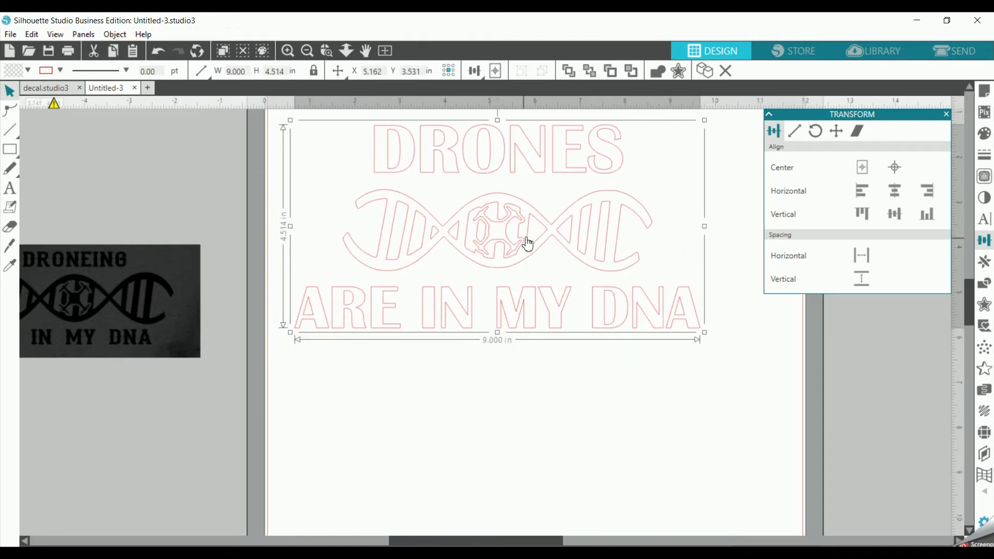
# Fill the whole compound design with solid black.
pyautogui.scroll(1, 621, 238)
pyautogui.scroll(1, 684, 261)
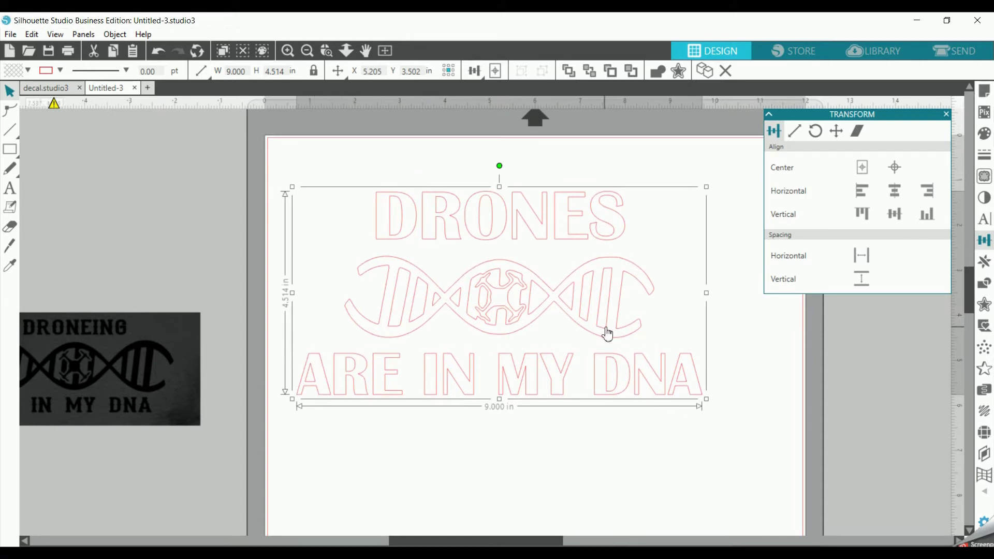
pyautogui.click(984, 134)
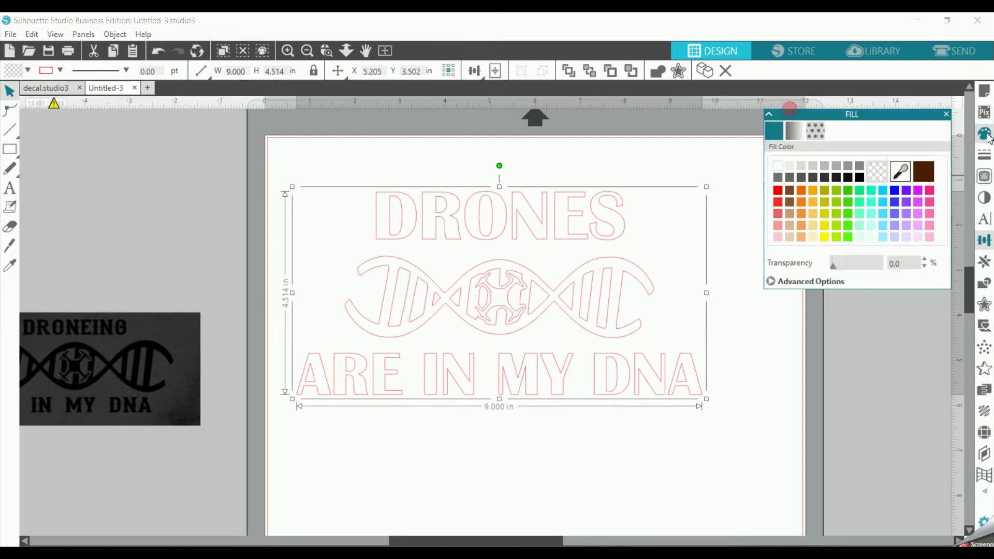
pyautogui.click(859, 178)
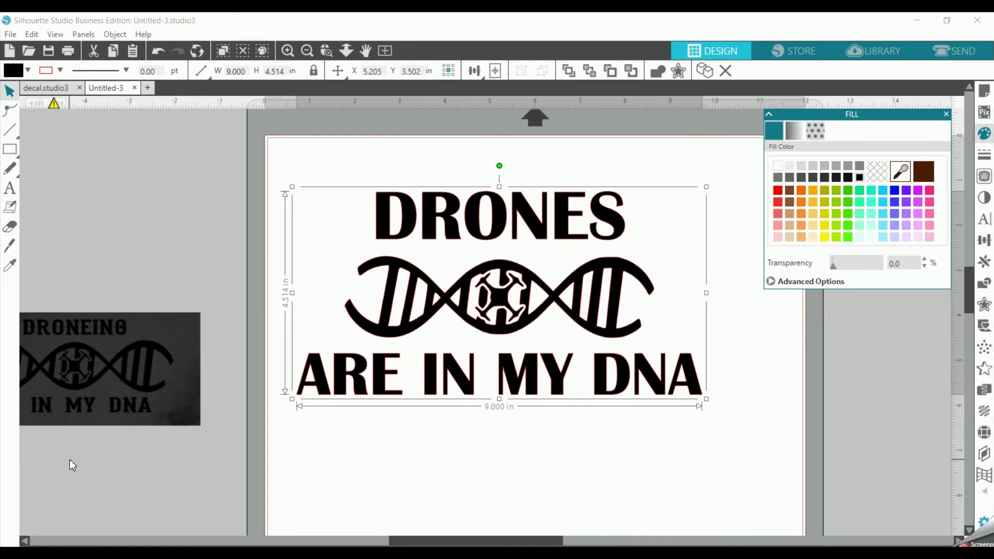